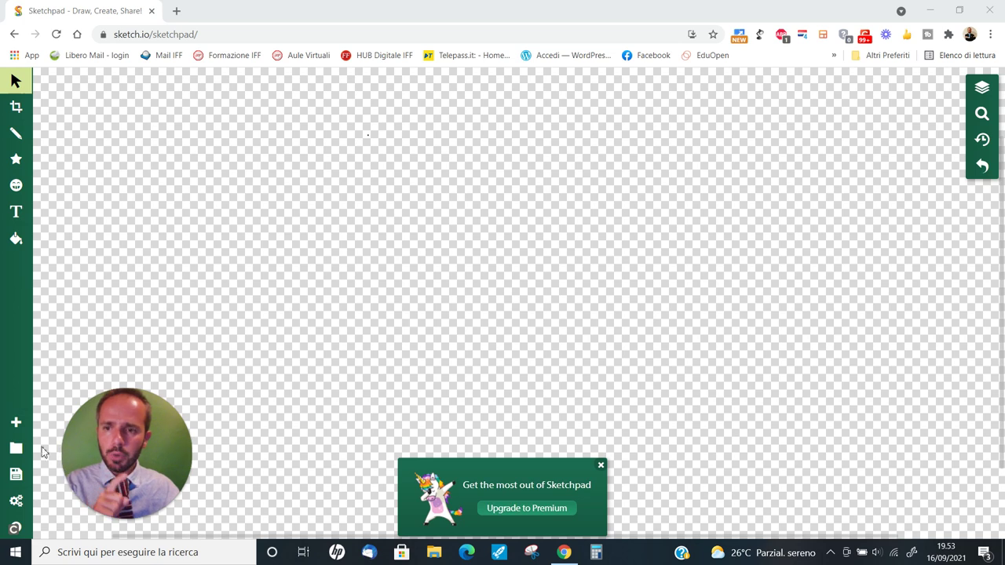
# Start a new canvas, bringing up the 1536 × 722 px setup with background templates
pyautogui.click(16, 425)
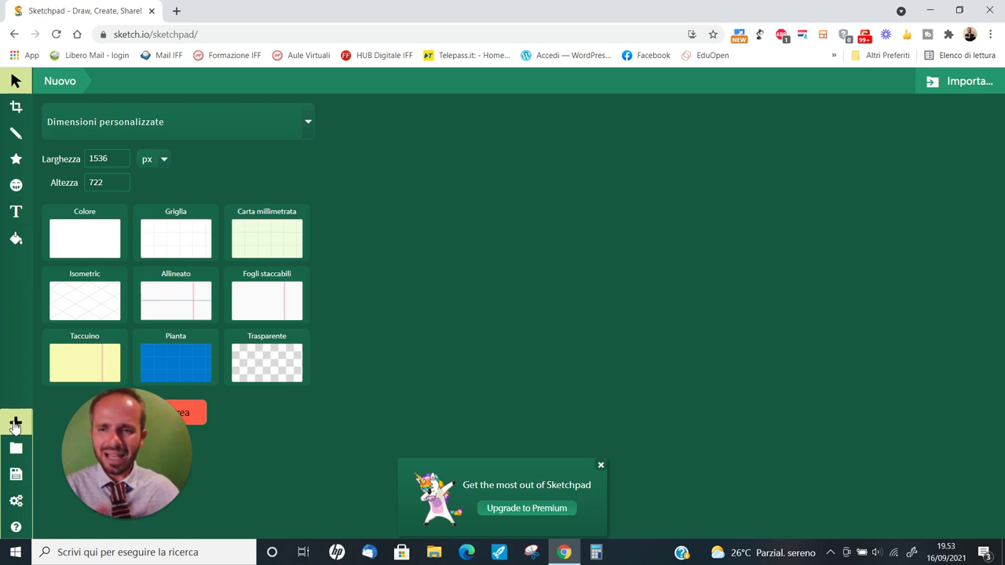
# Create the new canvas using the yellow Taccuino lined-notebook background
pyautogui.moveTo(85, 497); pyautogui.dragTo(231, 497)
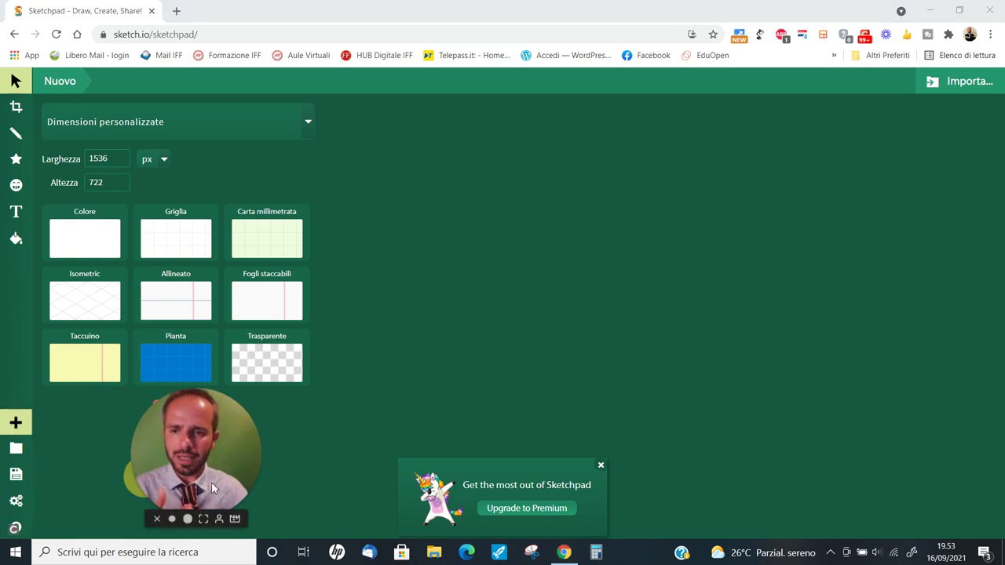
pyautogui.click(74, 371)
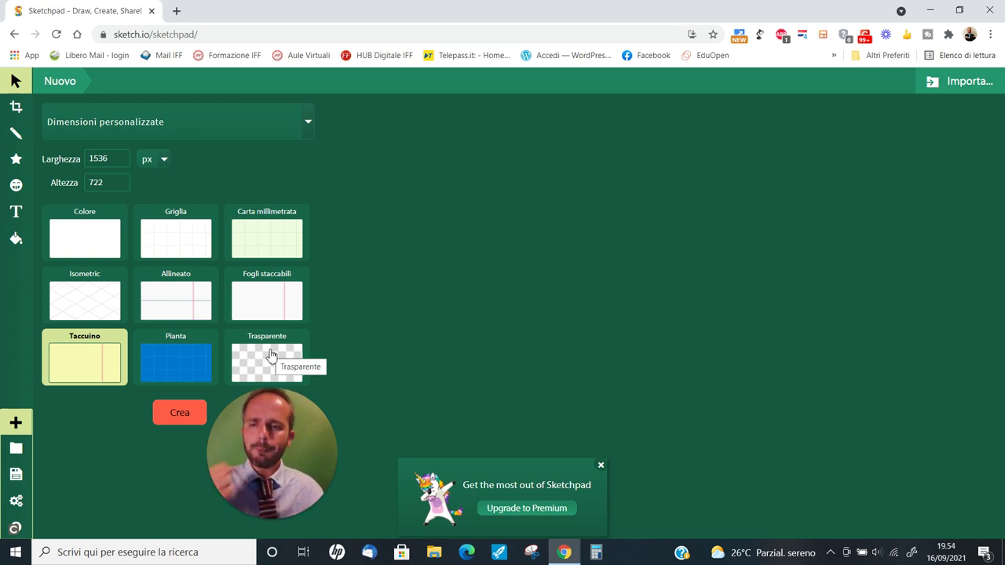
pyautogui.click(168, 417)
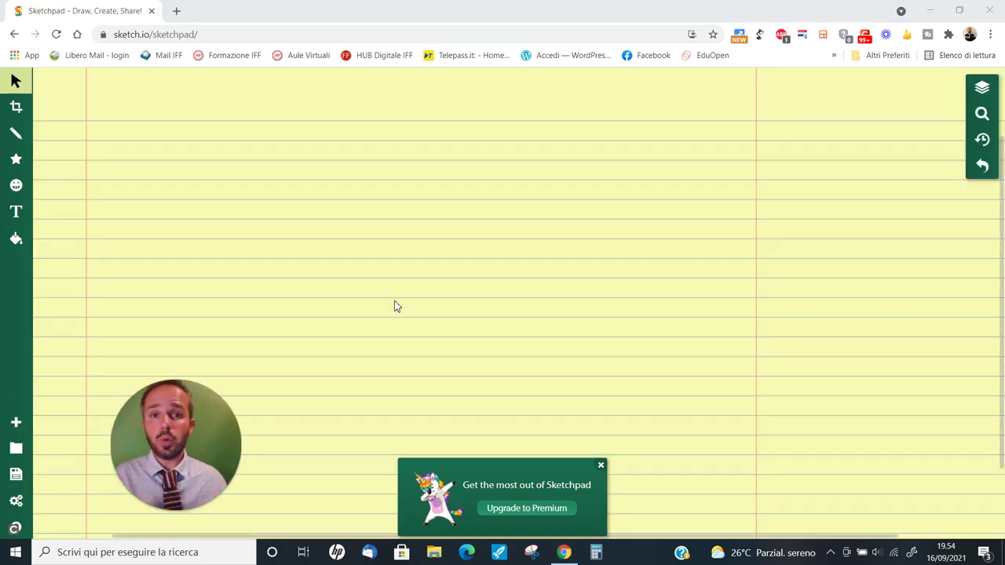
# Switch the brush to a 16px Penna pen and draw the C and I of CIAO
pyautogui.click(15, 135)
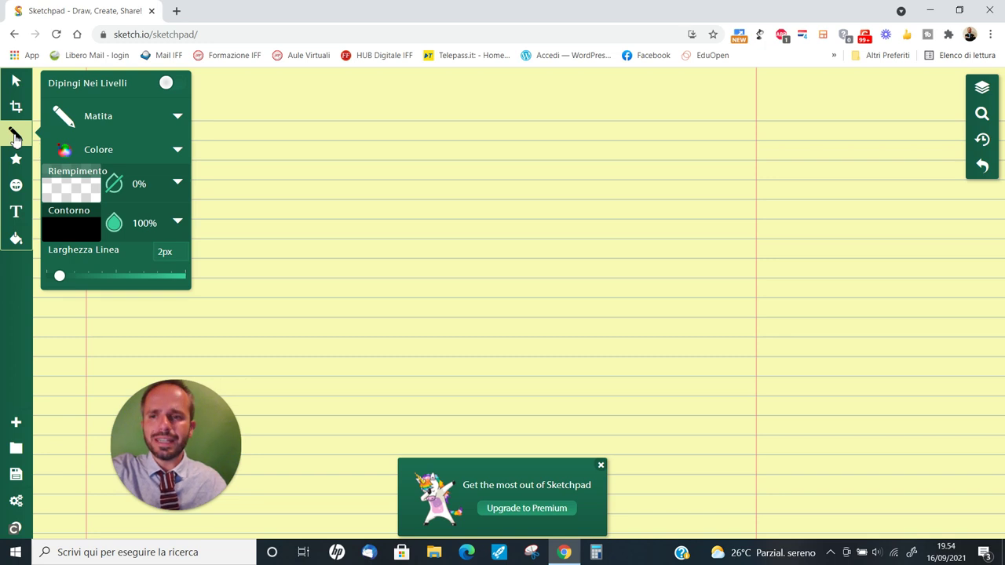
pyautogui.click(177, 119)
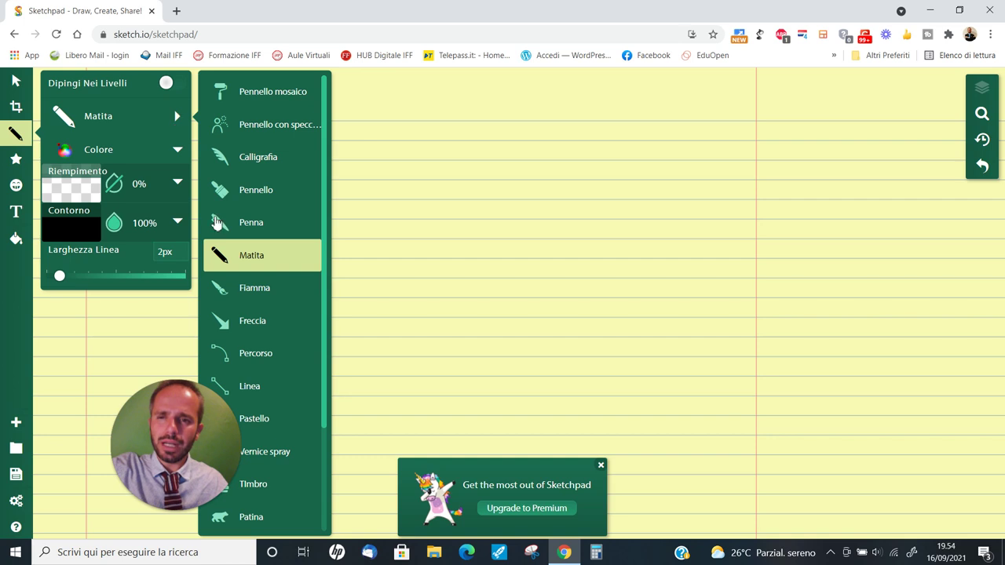
pyautogui.click(262, 225)
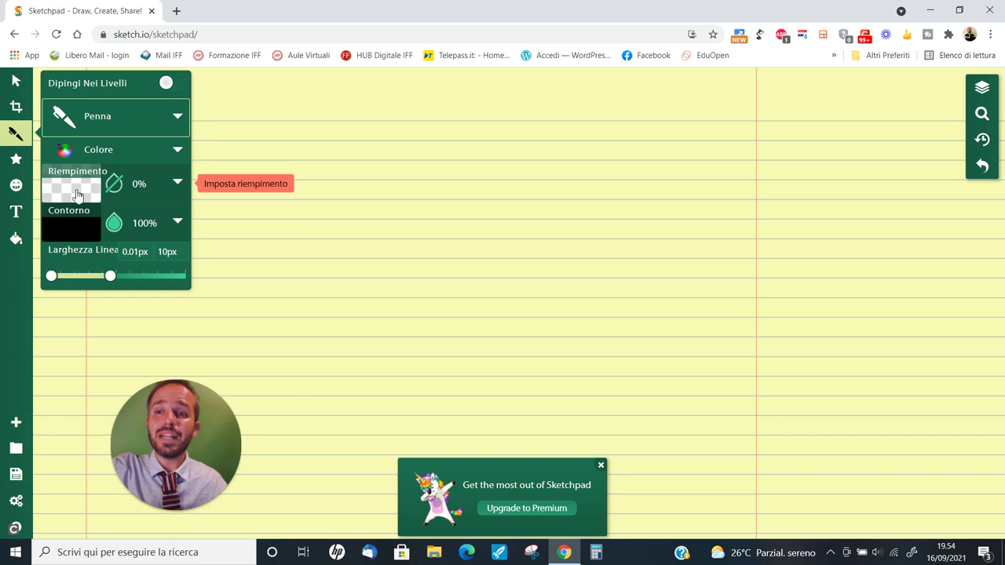
pyautogui.moveTo(111, 276); pyautogui.dragTo(125, 276)
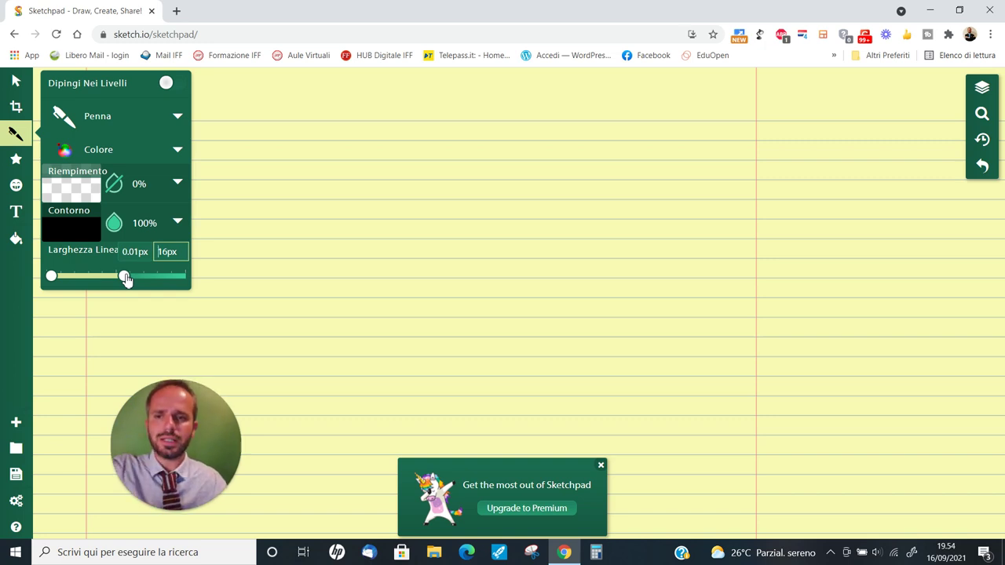
pyautogui.moveTo(322, 165)
pyautogui.mouseDown()
pyautogui.moveTo(302, 230)
pyautogui.moveTo(324, 227)
pyautogui.mouseUp()
pyautogui.moveTo(355, 167)
pyautogui.mouseDown()
pyautogui.moveTo(347, 224)
pyautogui.moveTo(410, 224)
pyautogui.moveTo(384, 197)
pyautogui.mouseUp()
# Finish handwriting CIAO by drawing the A and O strokes
pyautogui.click(361, 234)
pyautogui.moveTo(474, 166); pyautogui.dragTo(481, 180)
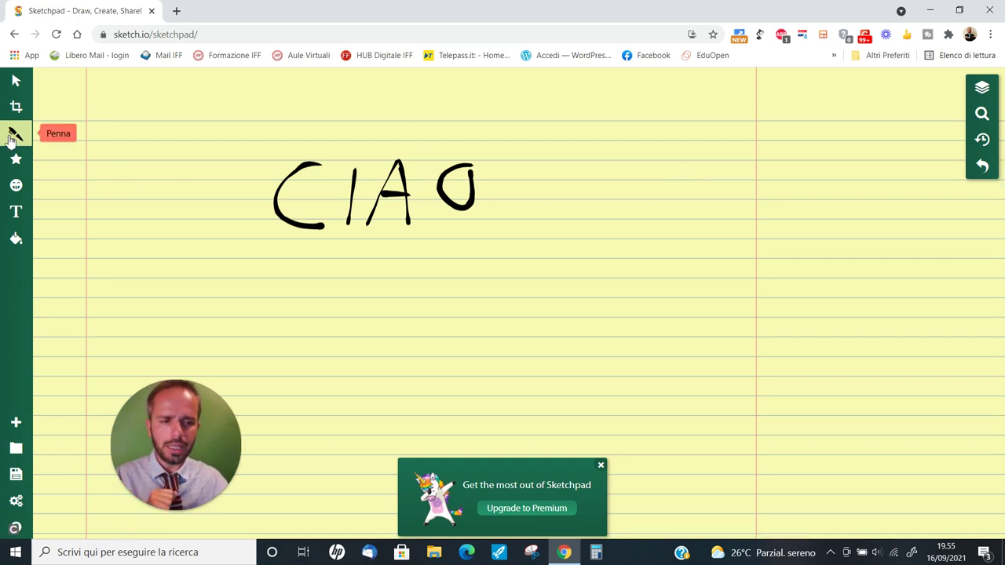
pyautogui.click(15, 162)
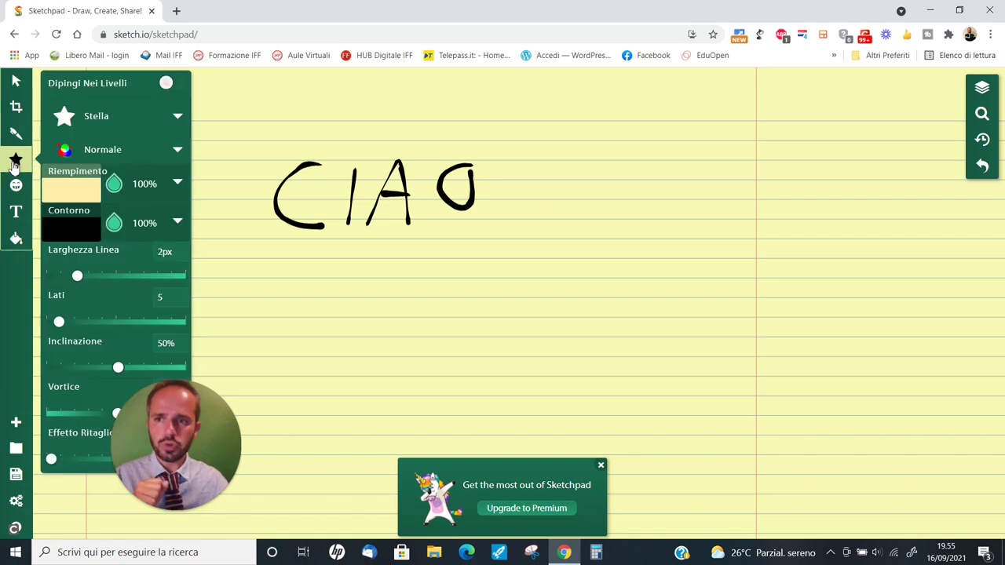
# Draw a Quadrato square with an orange #ff8a47 outline to the right of CIAO
pyautogui.click(178, 116)
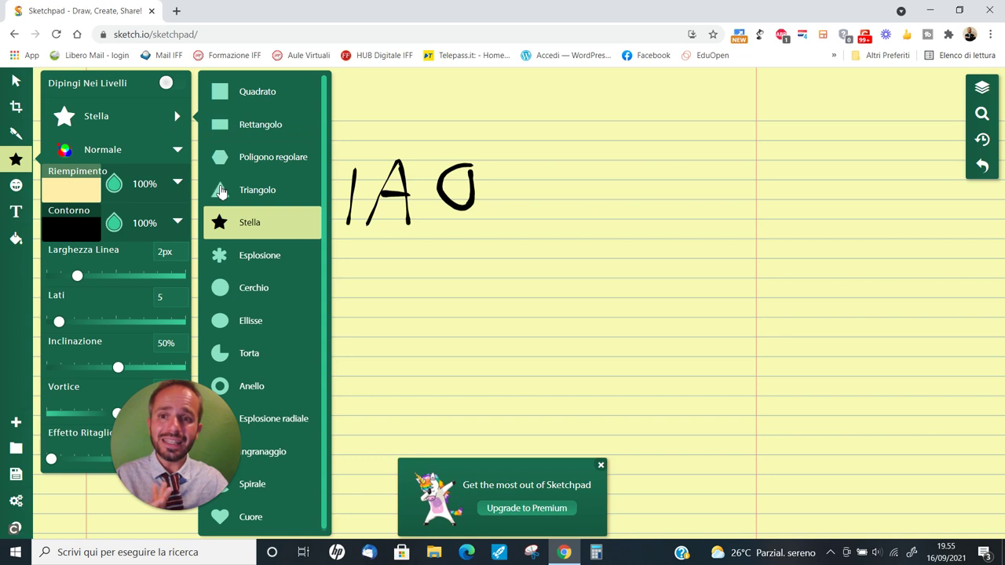
pyautogui.click(239, 90)
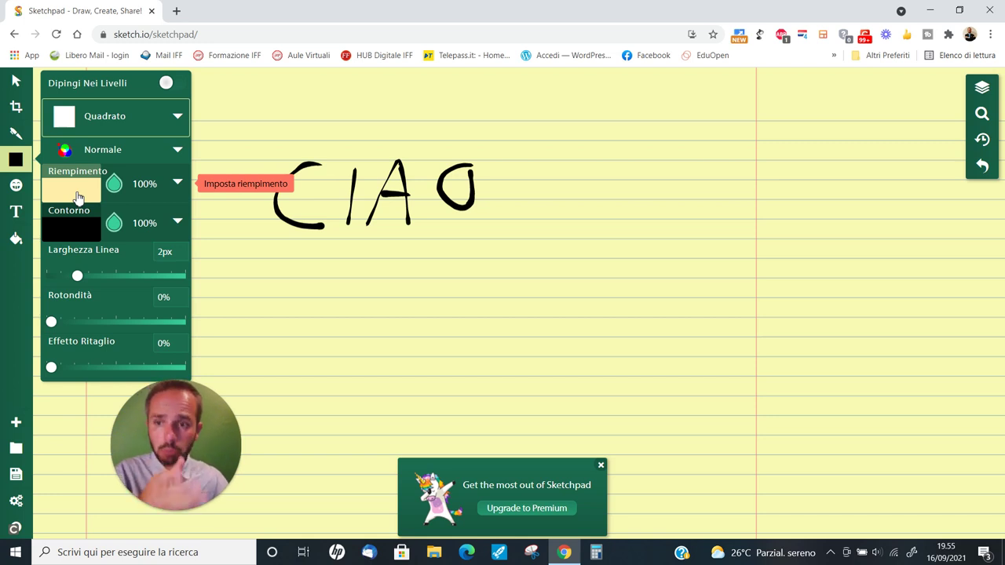
pyautogui.click(70, 232)
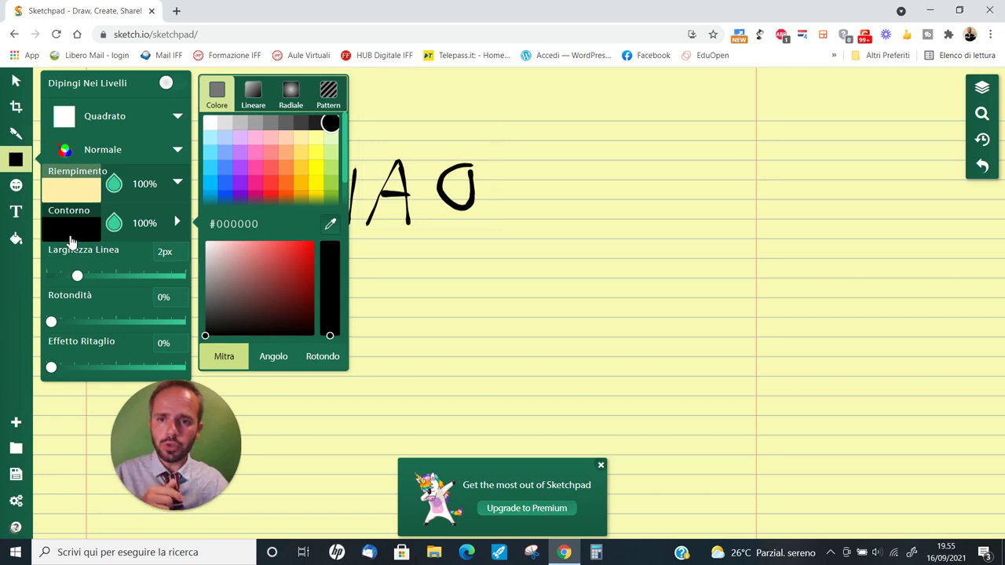
pyautogui.click(285, 169)
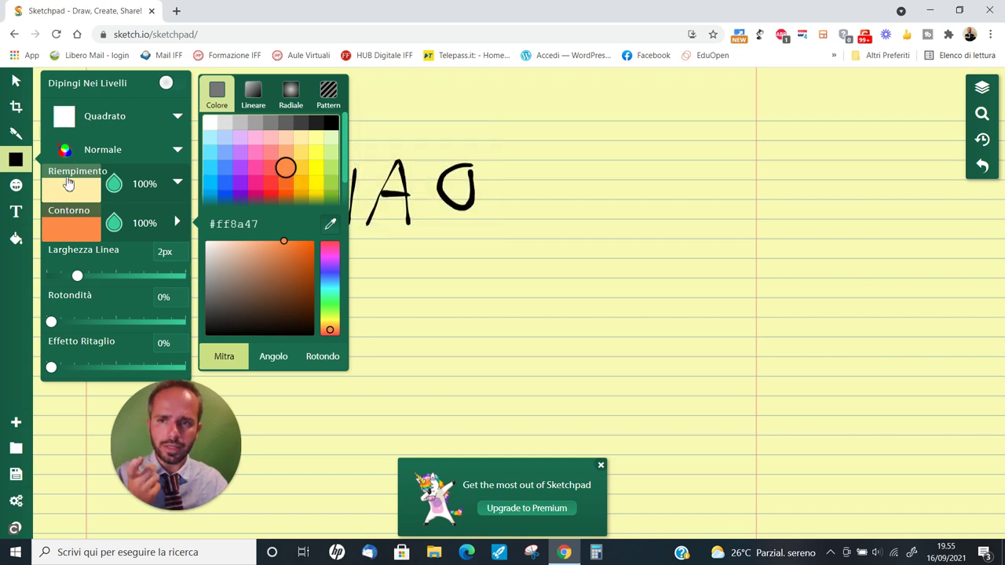
pyautogui.moveTo(577, 189)
pyautogui.mouseDown()
pyautogui.moveTo(636, 272)
pyautogui.moveTo(626, 228)
pyautogui.mouseUp()
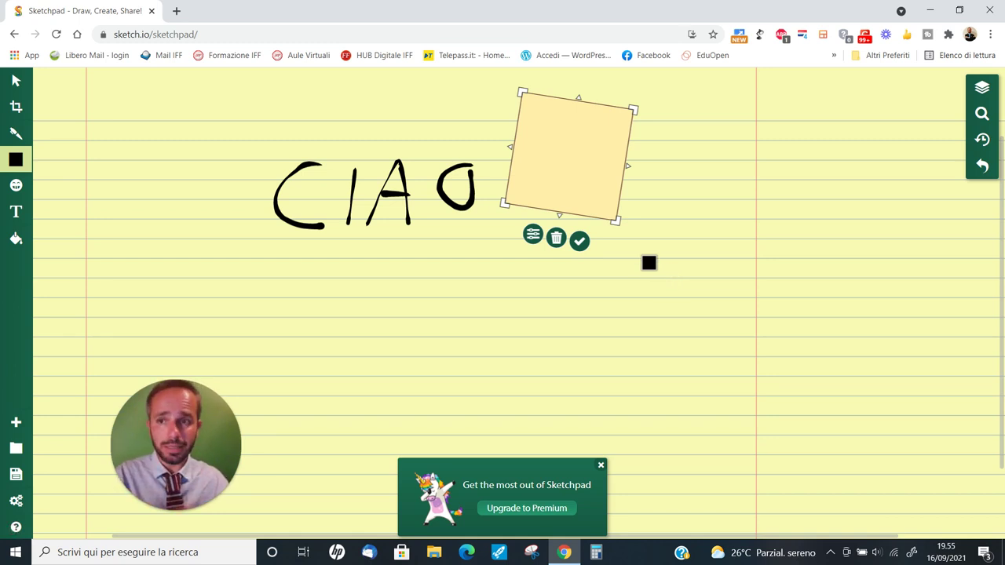
pyautogui.click(15, 83)
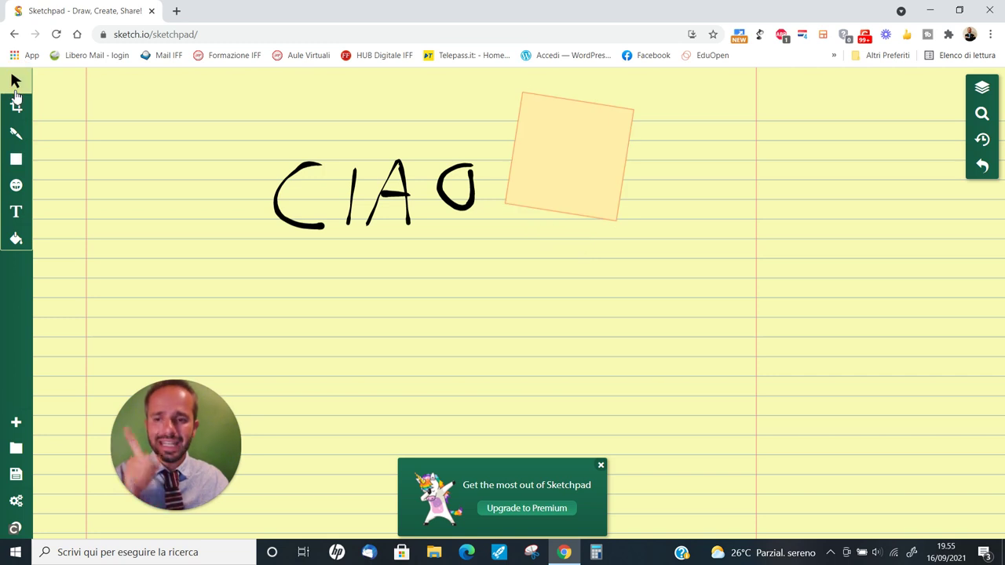
# Drag the orange square down and to the right, away from CIAO
pyautogui.click(594, 149)
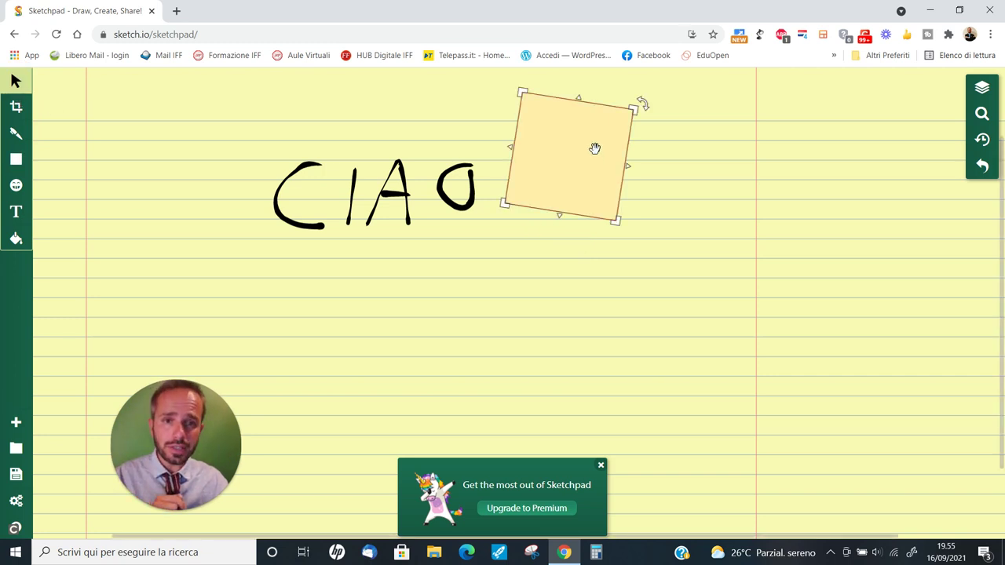
pyautogui.moveTo(594, 147); pyautogui.dragTo(684, 235)
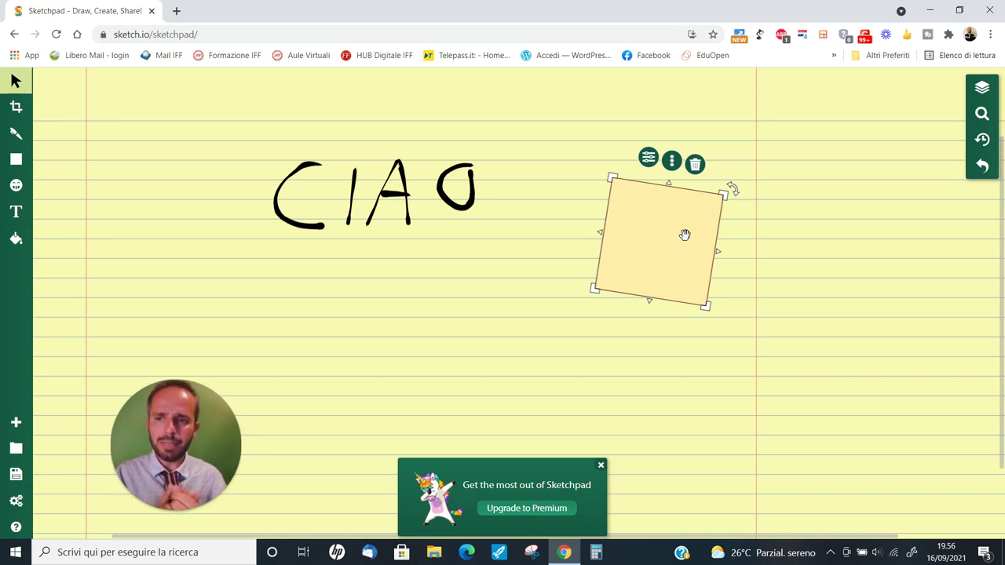
# Pick the Laugh 4 laughing face from the Illustrazione tool's graphics gallery
pyautogui.click(16, 186)
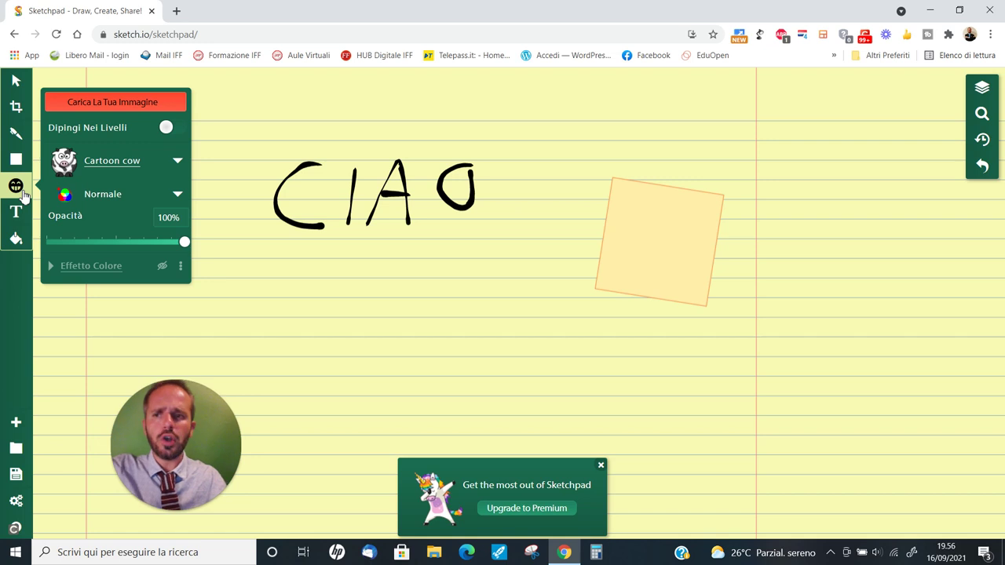
pyautogui.click(177, 162)
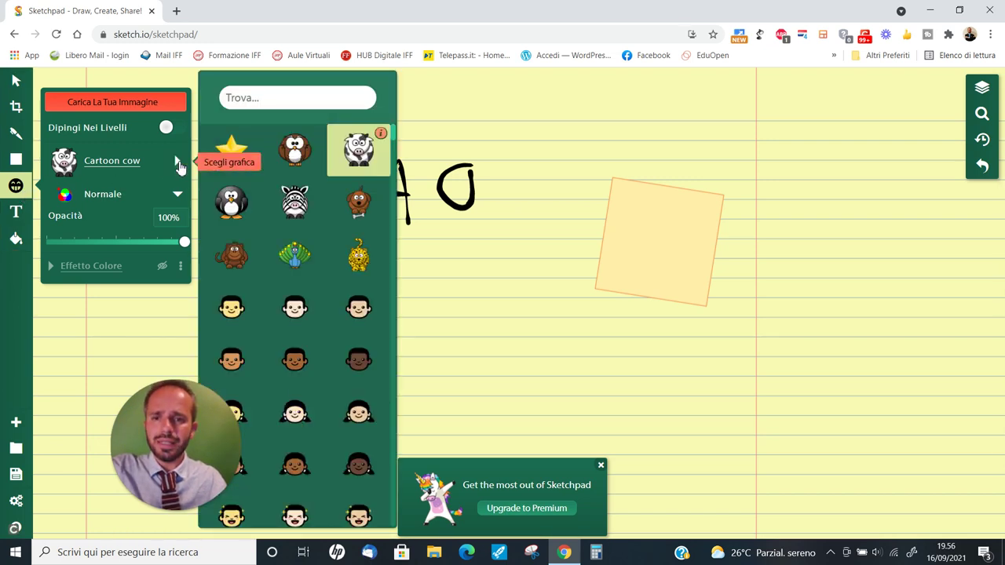
pyautogui.scroll(-3, 281, 330)
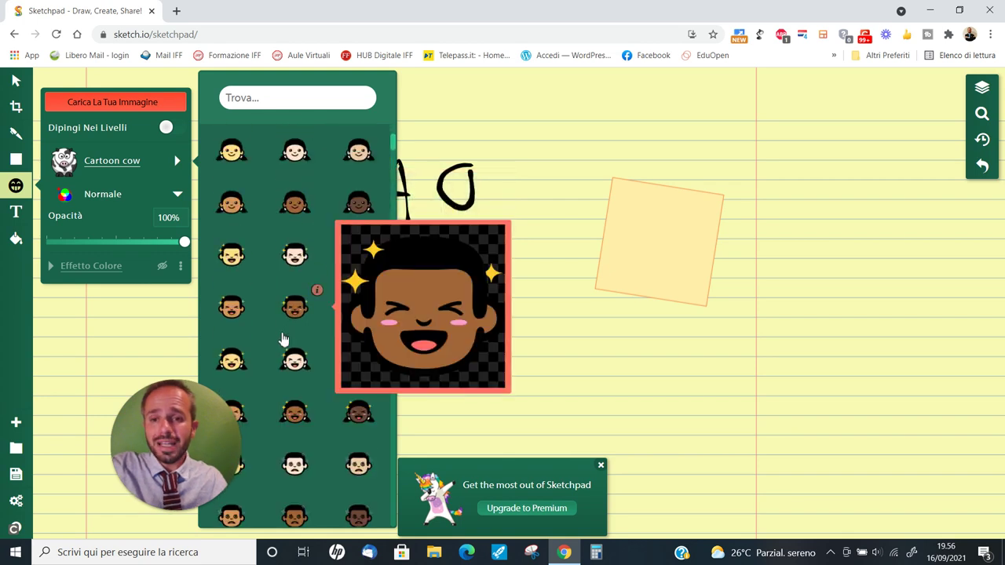
pyautogui.scroll(-1, 289, 311)
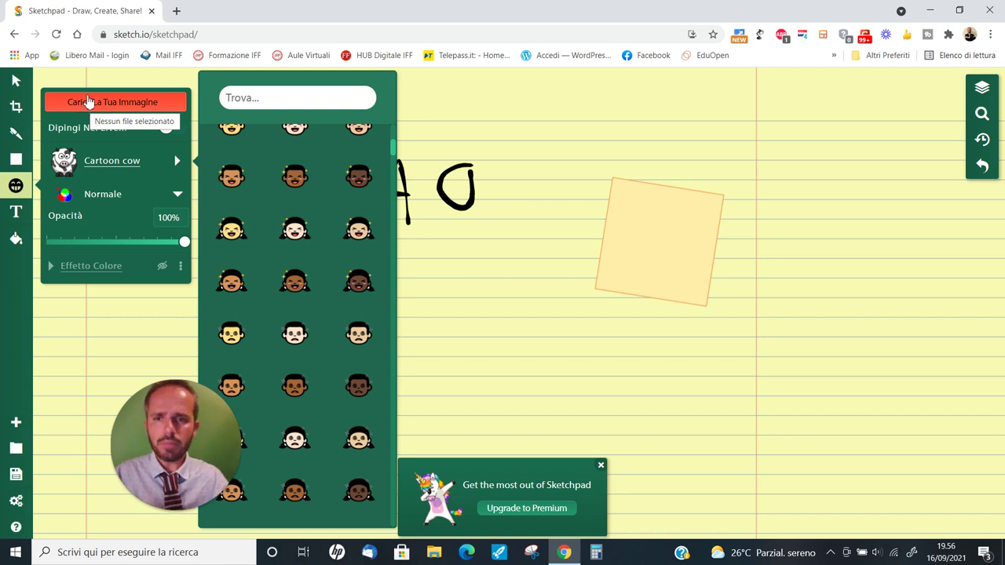
pyautogui.click(237, 187)
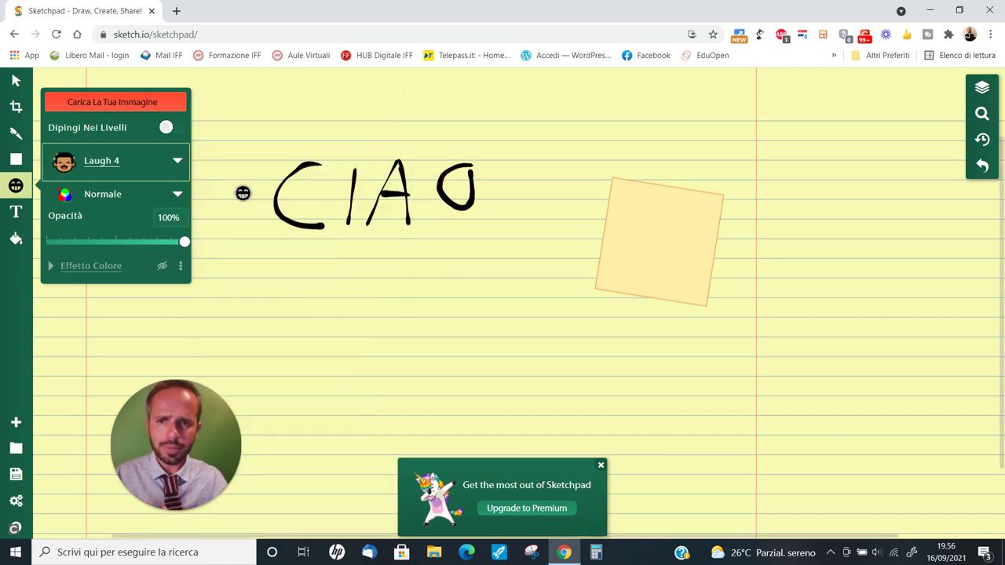
# Stamp the Laugh 4 emoji below CIAO, enlarge it and shift it right
pyautogui.click(363, 296)
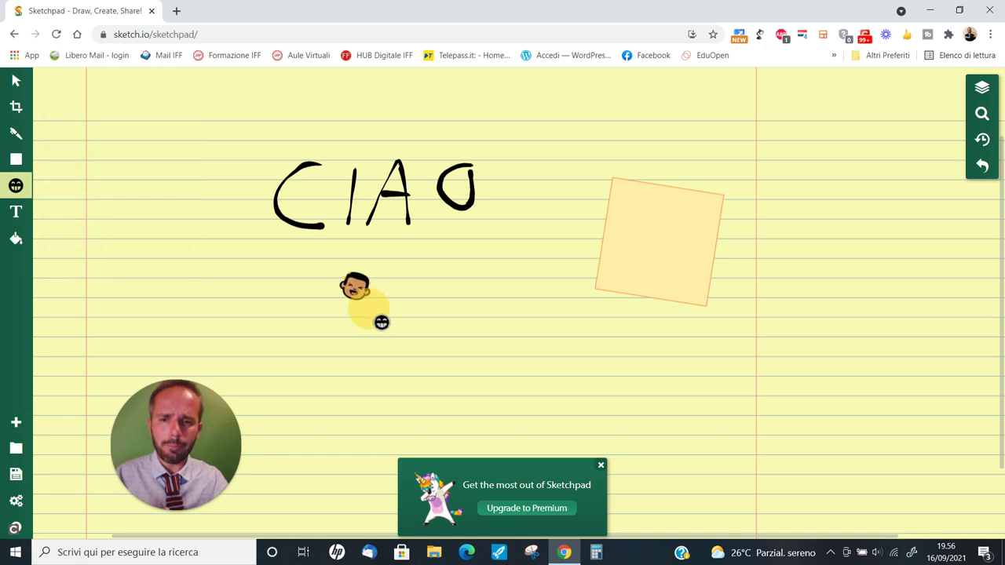
pyautogui.moveTo(382, 322); pyautogui.dragTo(388, 328)
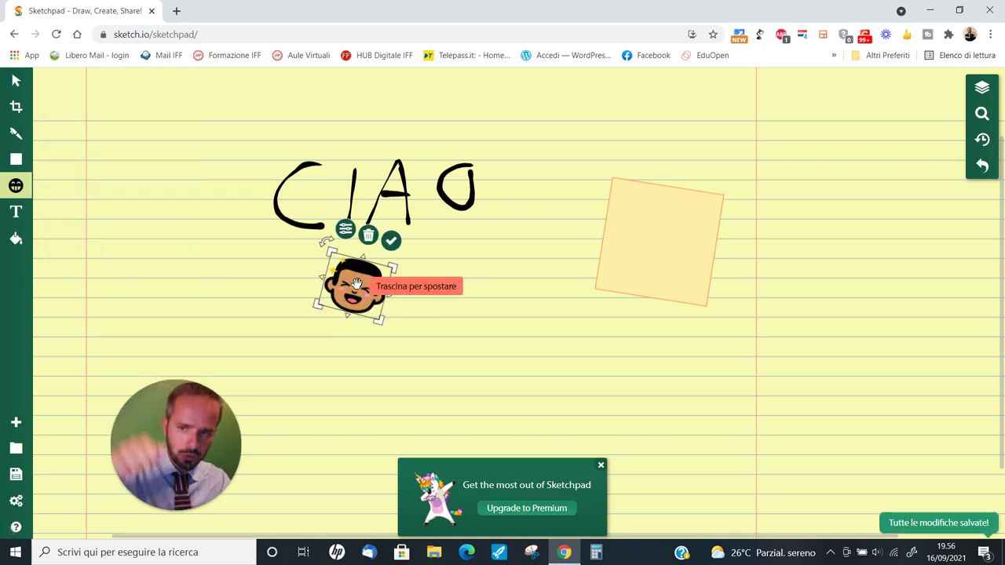
pyautogui.moveTo(358, 283); pyautogui.dragTo(495, 304)
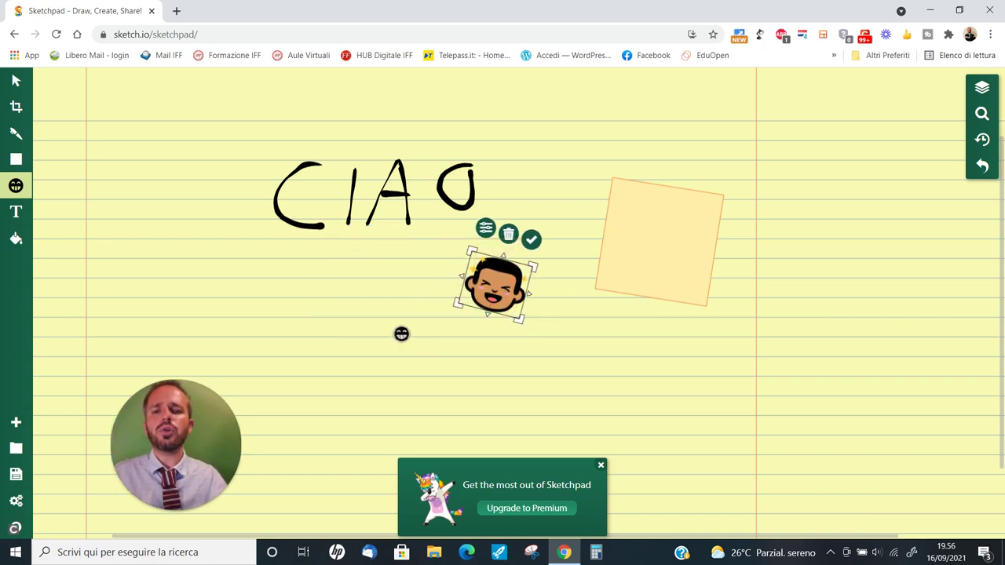
pyautogui.click(400, 335)
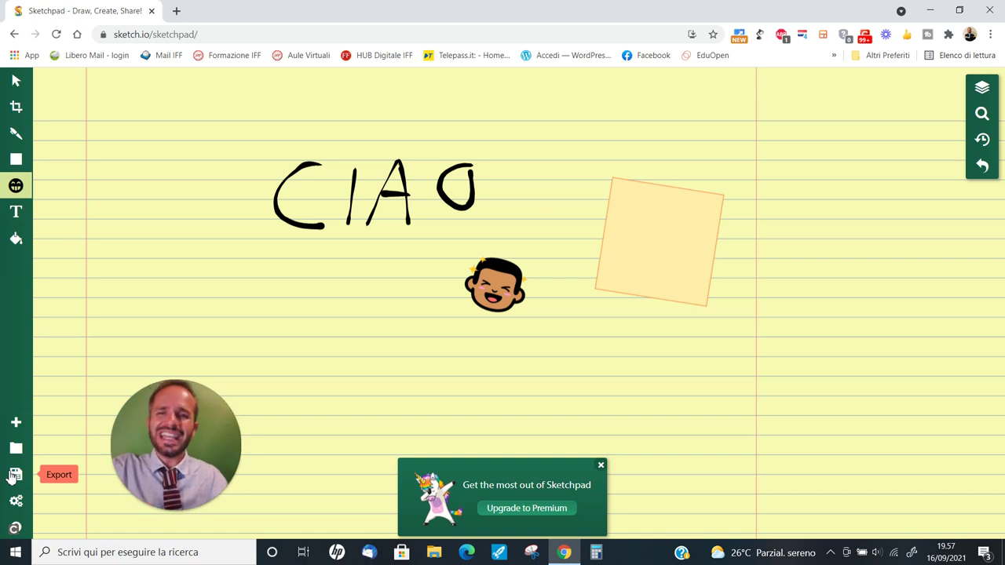
pyautogui.click(14, 476)
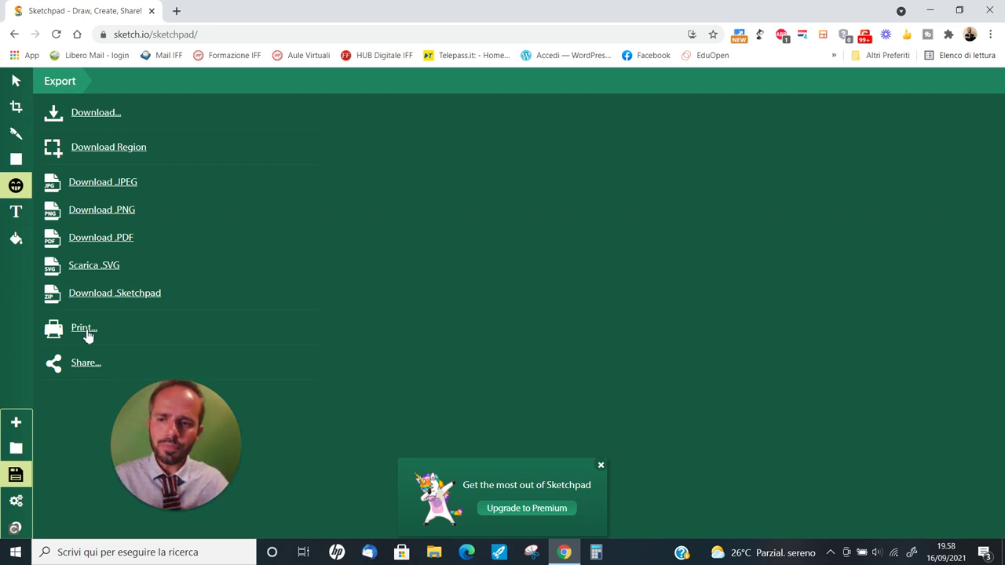
# Upload the drawing for sharing as a 150 DPI, 1.0x PNG, accepting the public-sharing terms
pyautogui.click(85, 364)
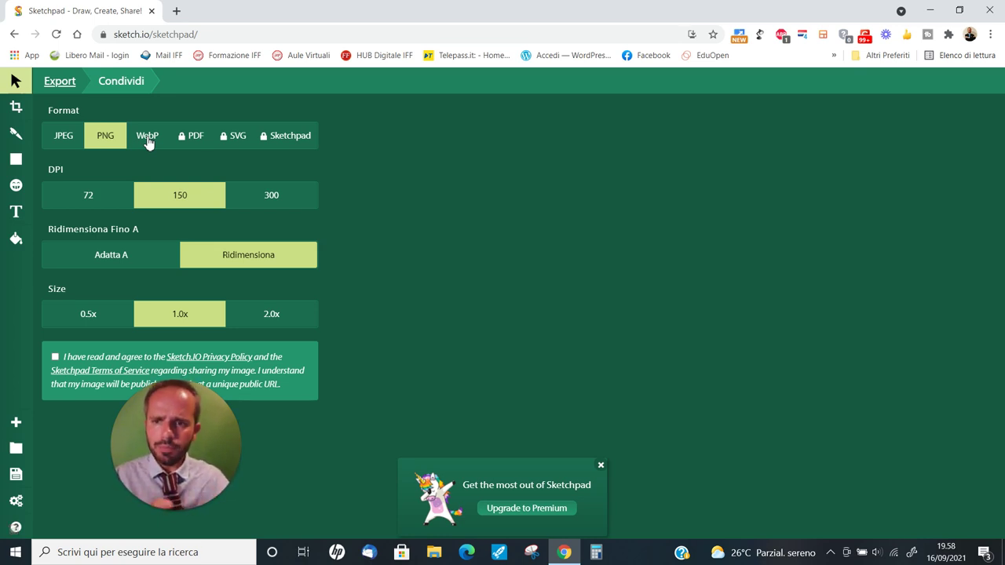
pyautogui.click(55, 358)
pyautogui.moveTo(176, 410)
pyautogui.mouseDown()
pyautogui.moveTo(514, 291)
pyautogui.moveTo(525, 273)
pyautogui.mouseUp()
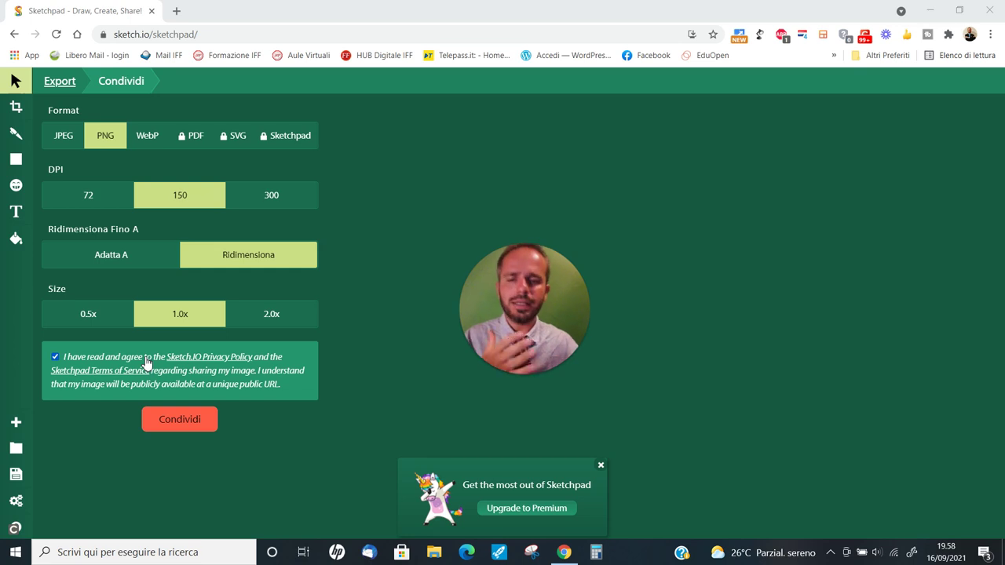
pyautogui.click(191, 414)
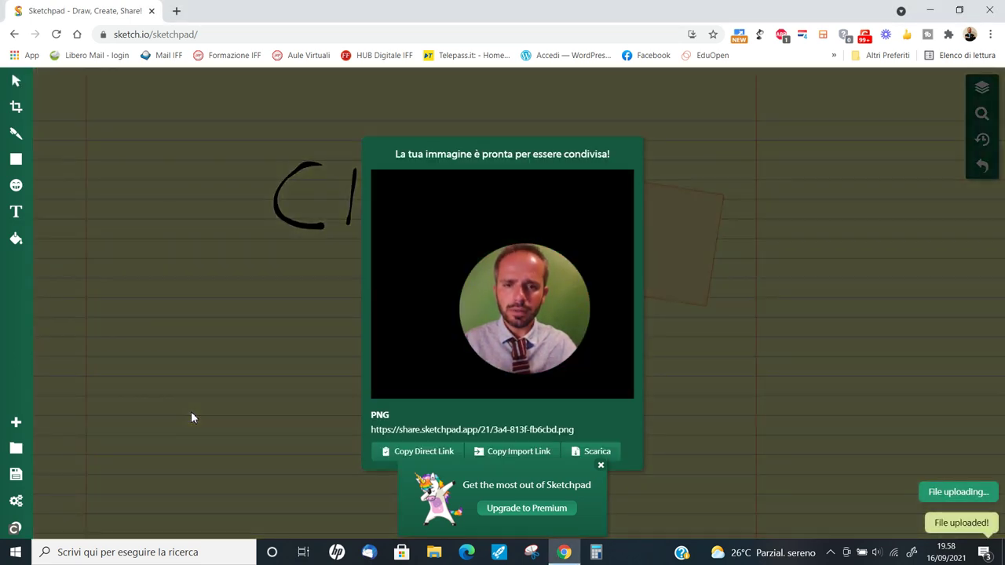